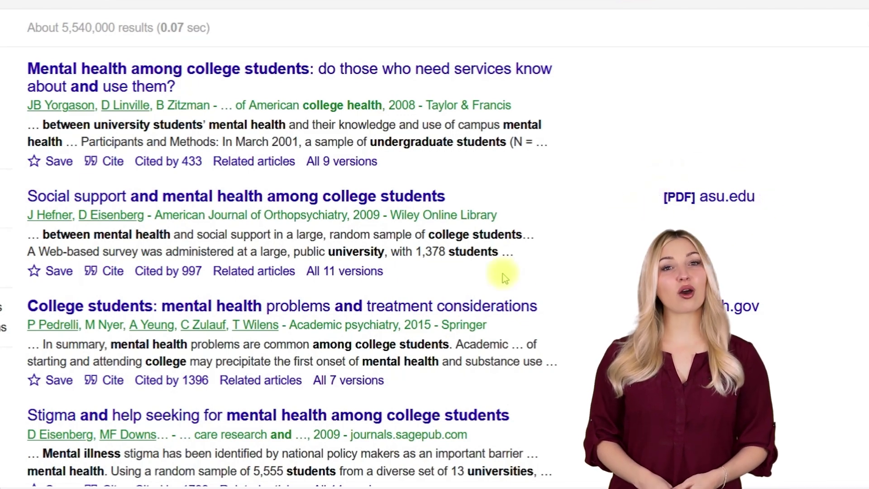
Show the MLA, APA, Chicago, Harvard and Vancouver citations for a mental-health-among-college-students result
click(114, 271)
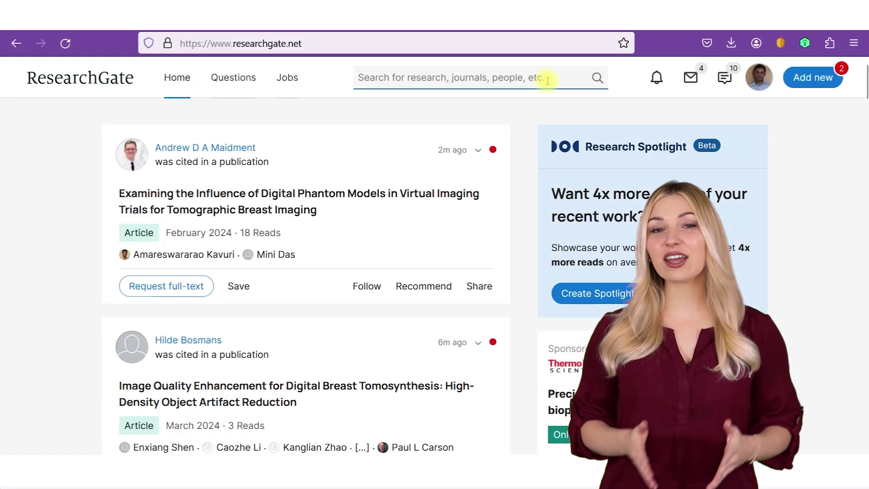
Search ResearchGate for mental health among college students and browse the results
click(547, 80)
text(mental health among college students)
click(536, 152)
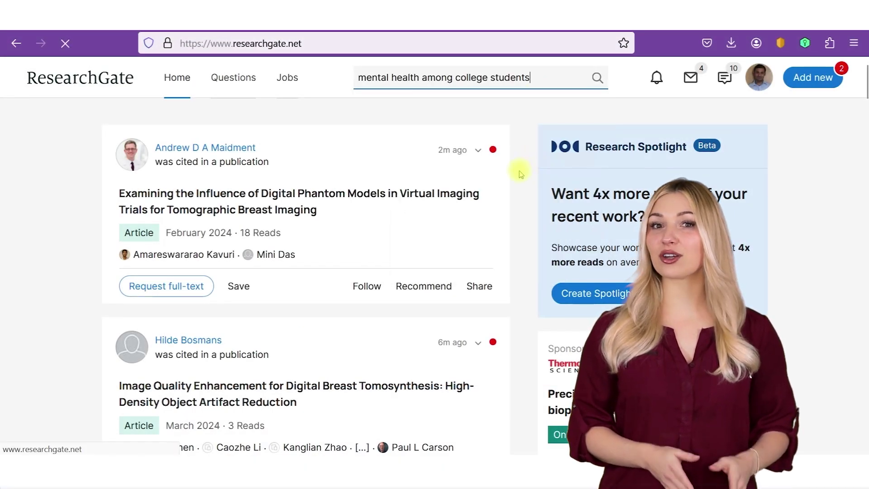
scroll(515, 178, down, 8)
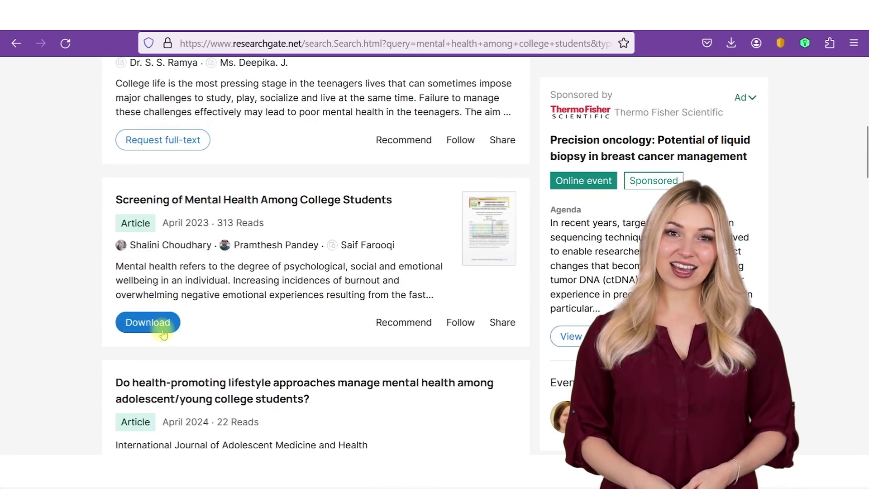
mouse_move(181, 244)
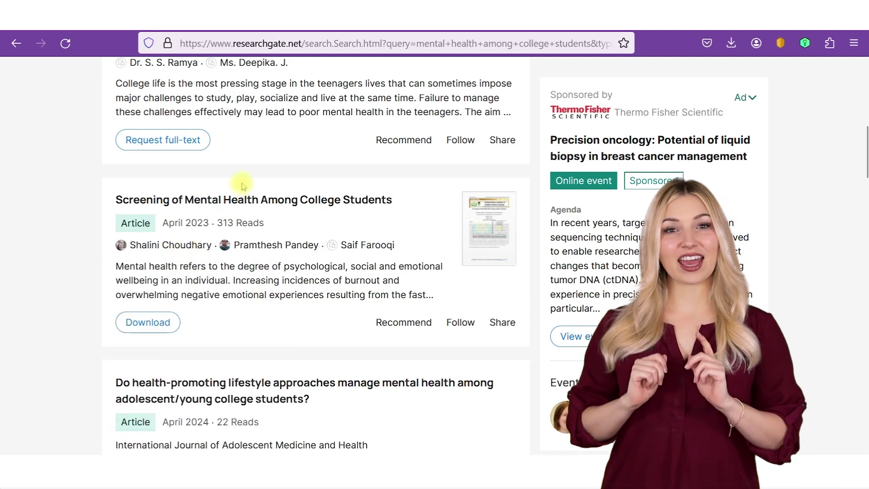
scroll(242, 180, up, 3)
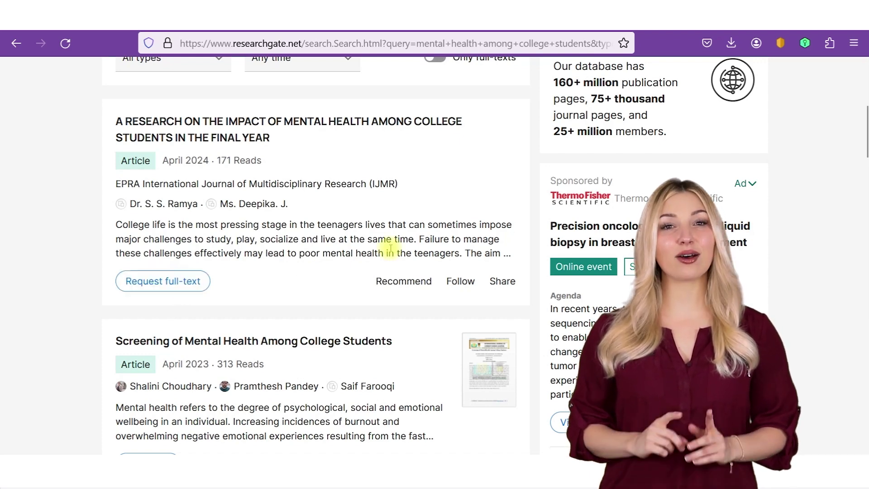
scroll(390, 252, up, 6)
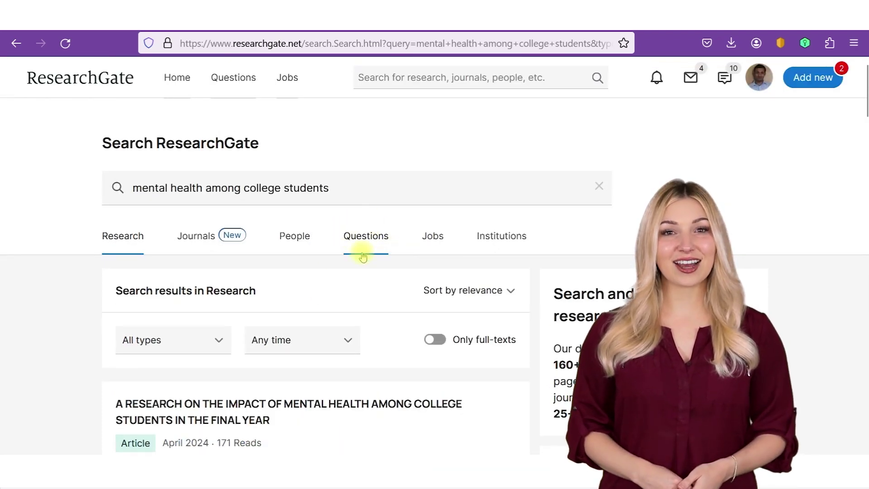
Search ResearchGate questions for 'Literature review structure' and scroll the discussions
click(371, 240)
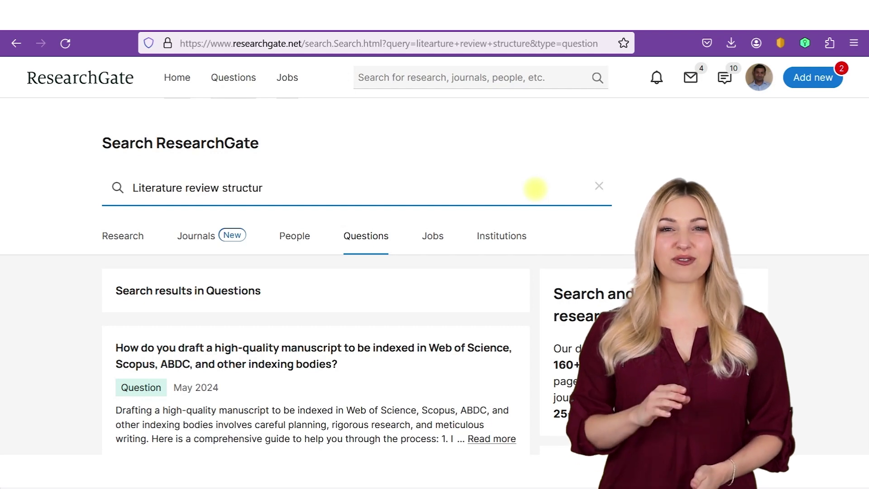
text(e)
key(Return)
scroll(559, 250, down, 5)
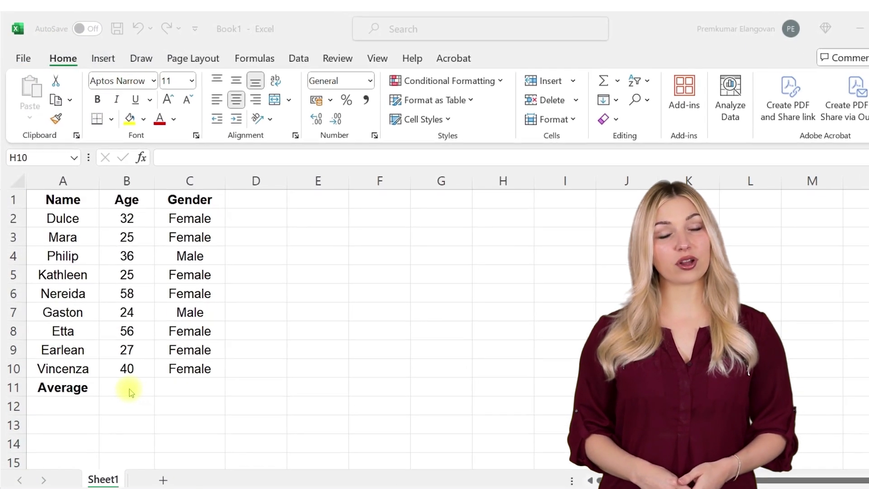
Enter =AVERAGE(B2:B10) in B11, giving an average age of 35.8889
click(130, 390)
click(213, 157)
text(=Av)
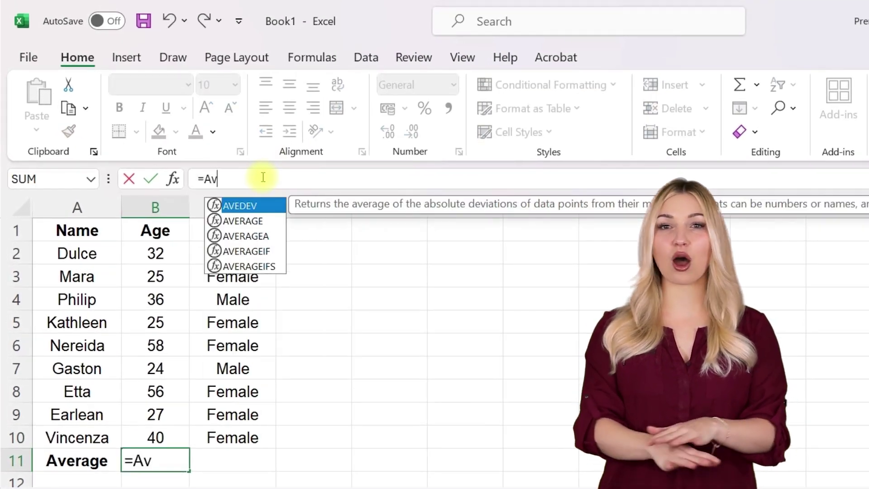
text(erage()
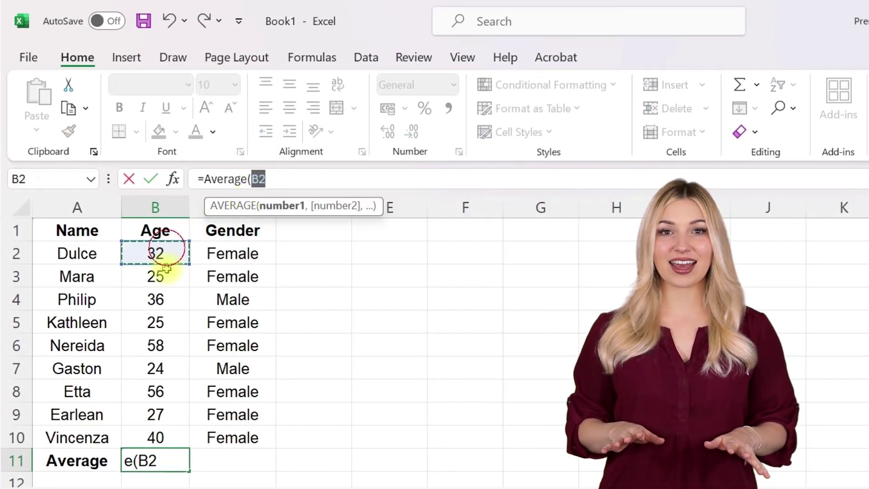
drag(166, 265, 171, 437)
text())
key(Return)
click(180, 459)
click(310, 465)
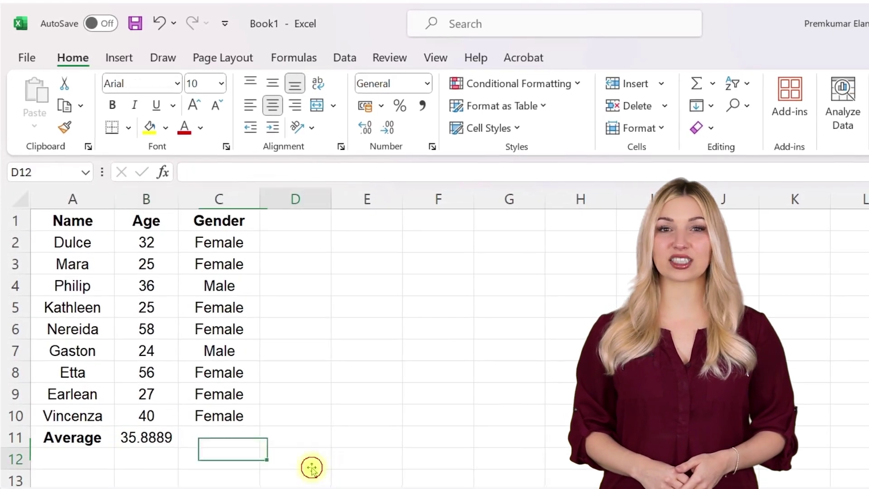
Insert a clustered column chart of the names and ages in A2:B10
drag(71, 243, 168, 419)
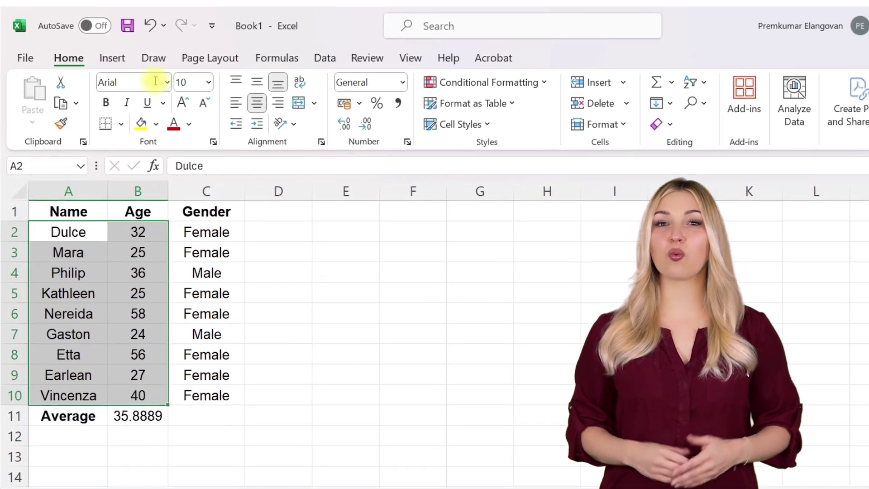
click(113, 58)
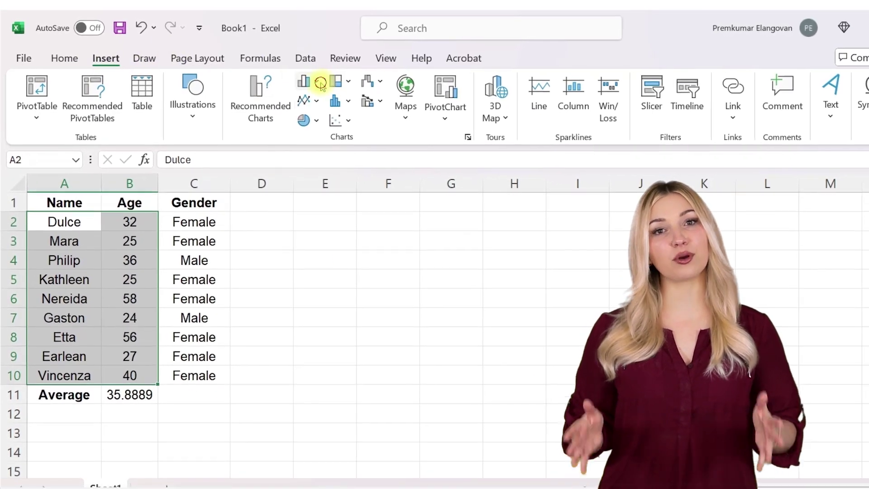
click(313, 82)
click(308, 105)
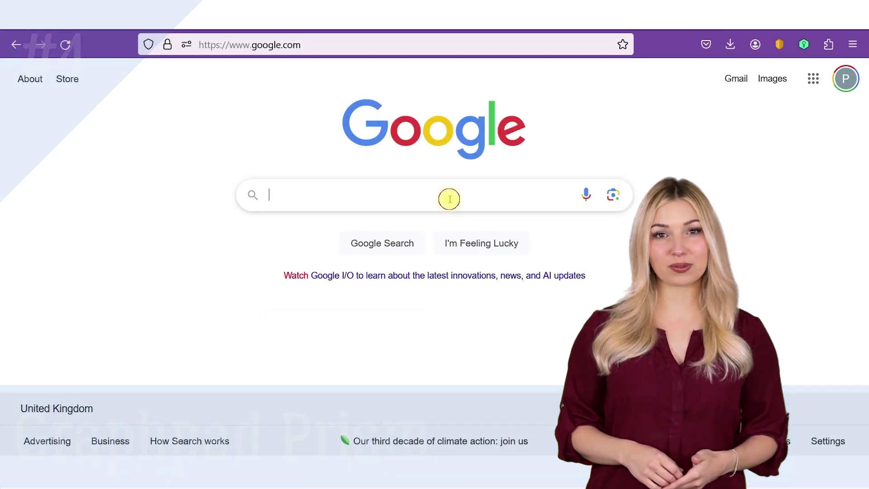
Google 'Graphpad t-test' and open the GraphPad QuickCalcs T test calculator
text(Graphpad t-test)
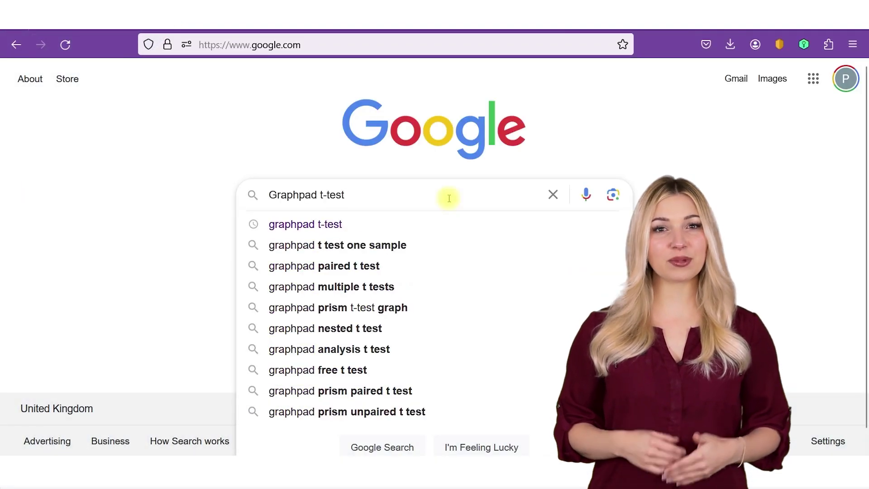
click(375, 227)
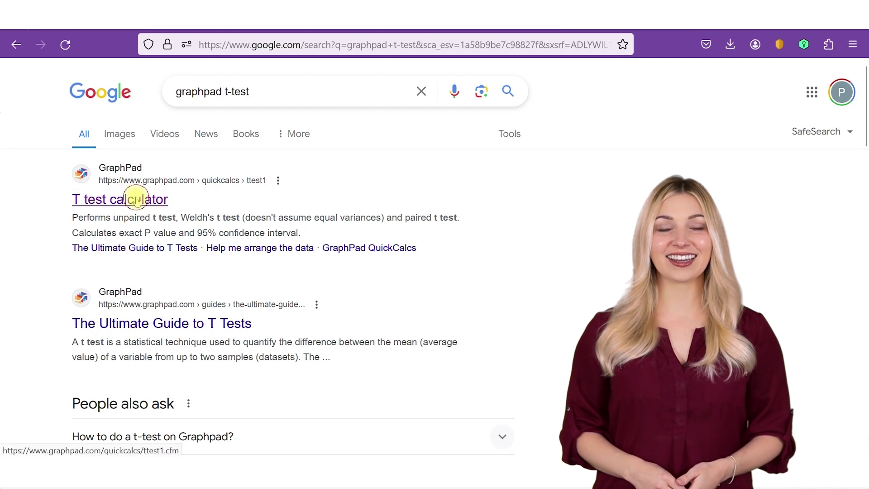
click(135, 199)
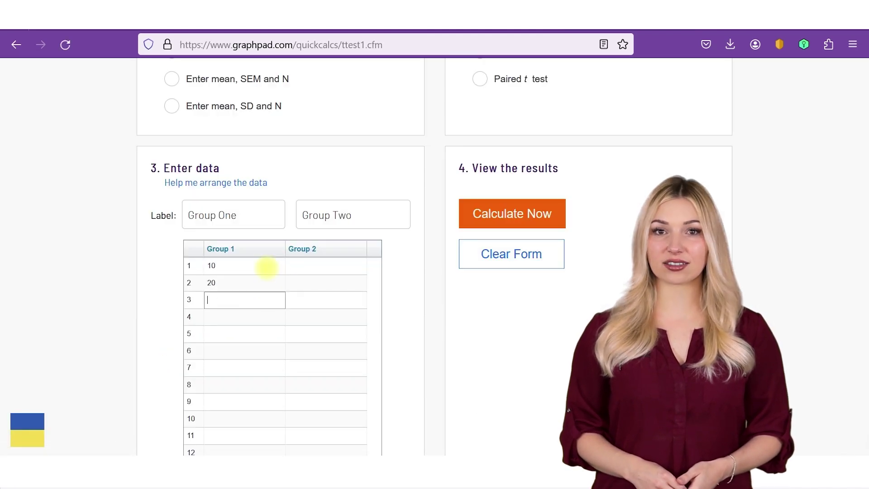
Calculate the unpaired t test for both groups and highlight the significant P = 0.0171 verdict
text(30 40 50)
click(311, 266)
text(40 50 60 70 80)
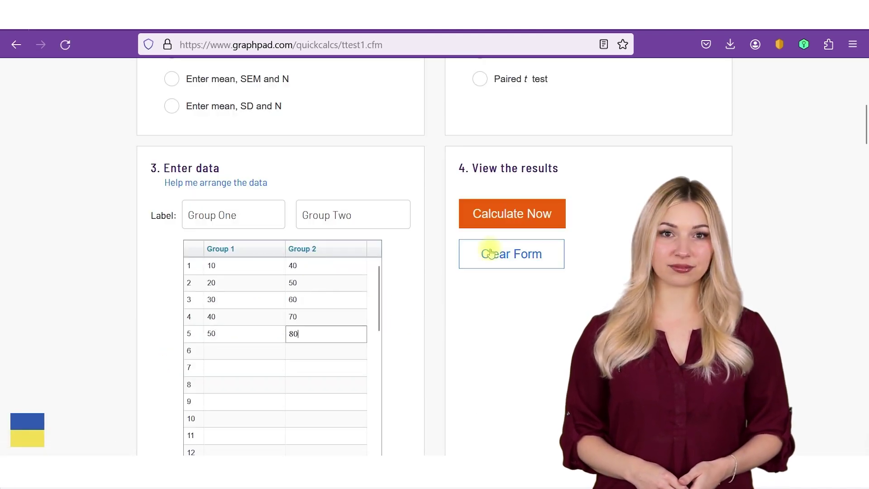
click(511, 213)
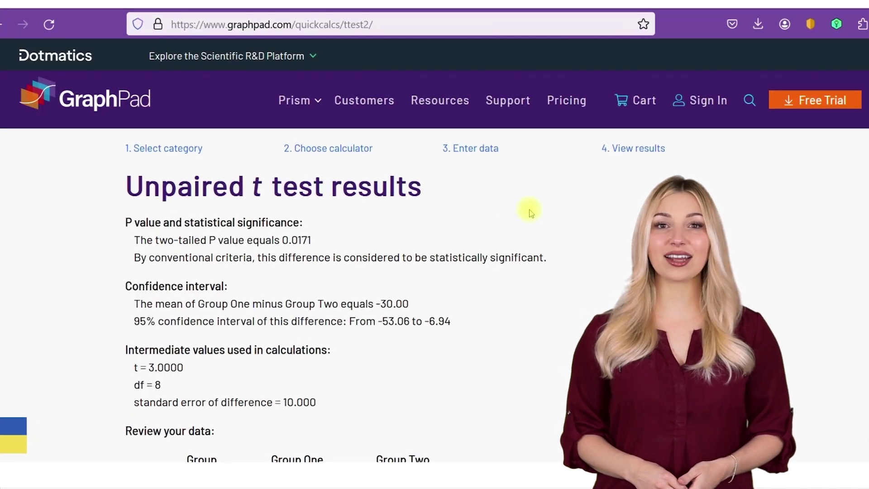
drag(280, 240, 600, 235)
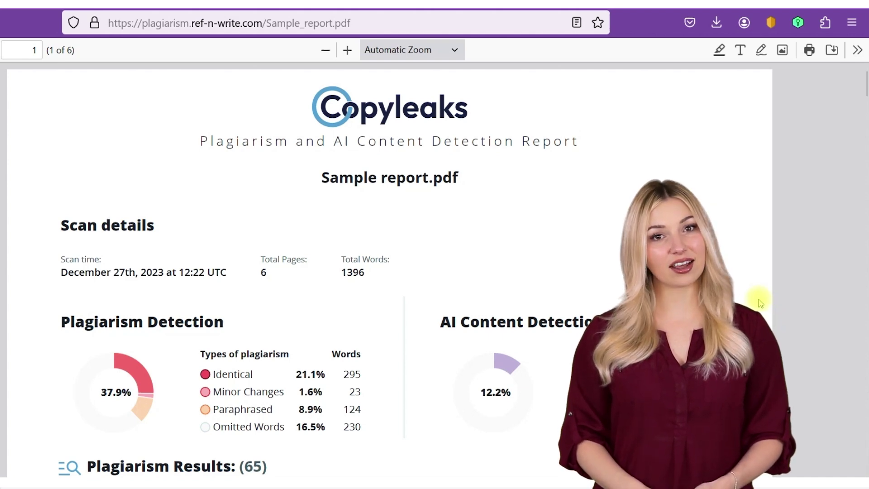
Scroll through the Copyleaks report's scan details and Plagiarism Results sources
scroll(758, 299, down, 6)
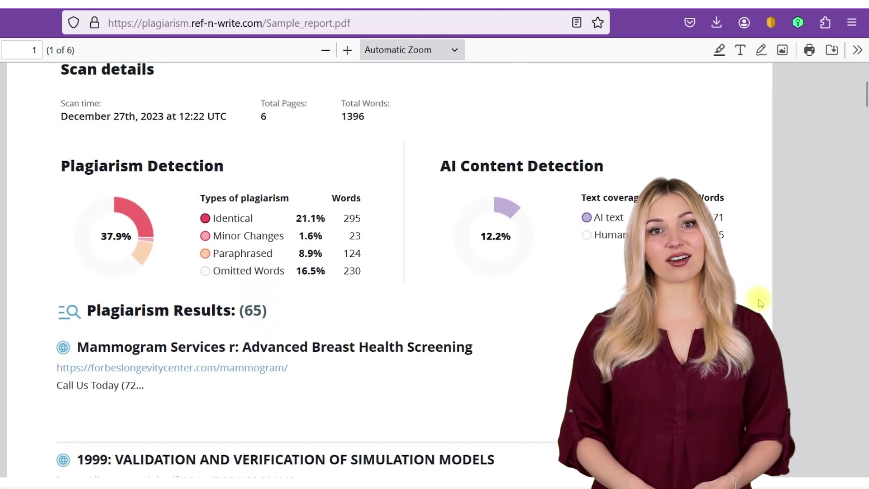
scroll(759, 302, down, 8)
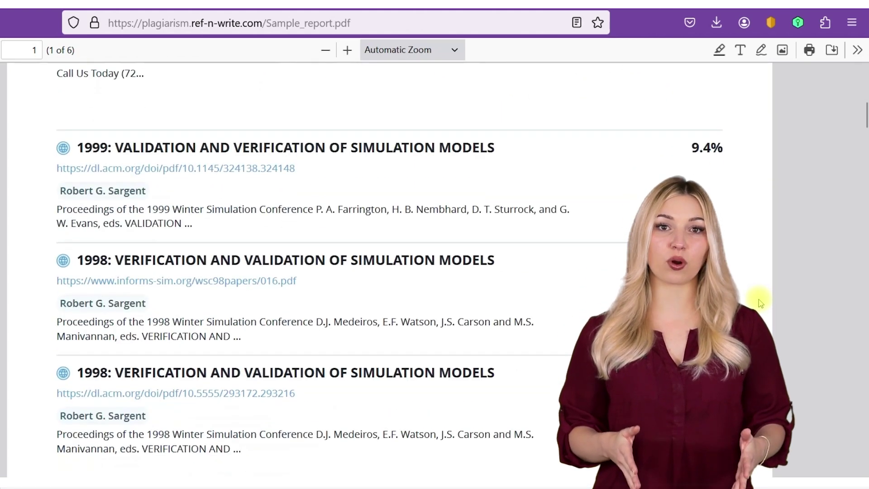
scroll(760, 303, down, 7)
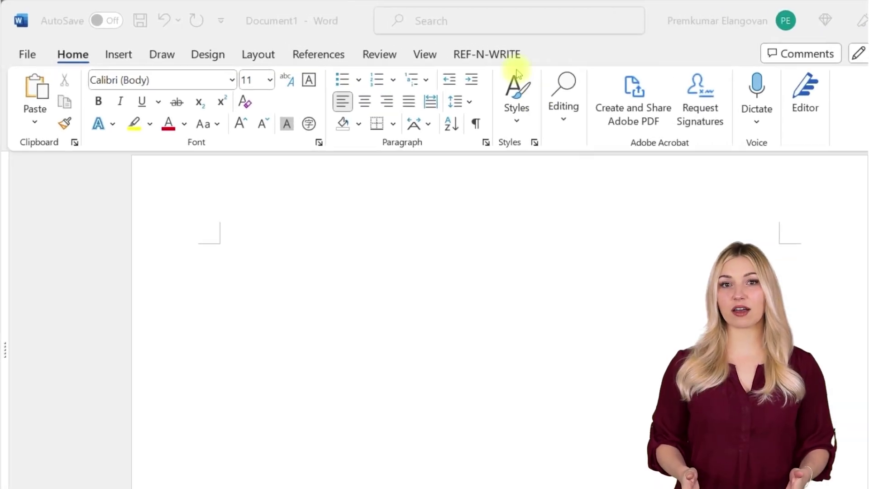
Run Ref-N-Write's Search and Plagiarism Check on the document text
click(502, 54)
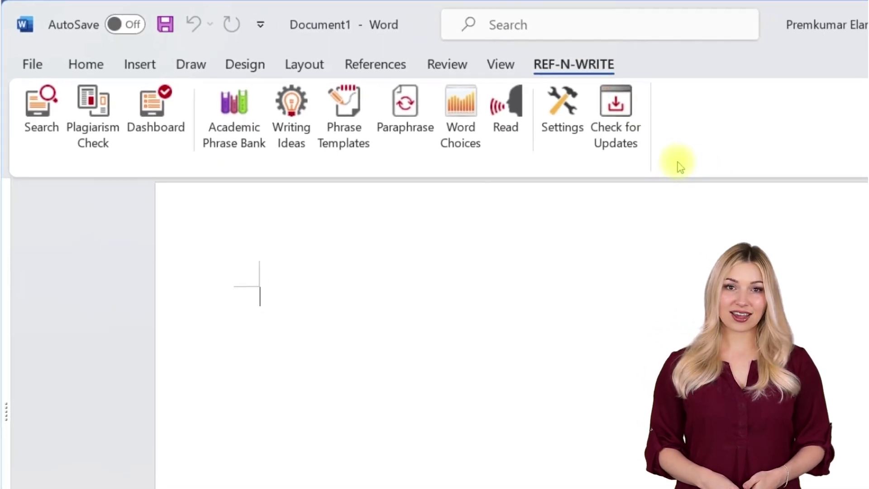
click(31, 97)
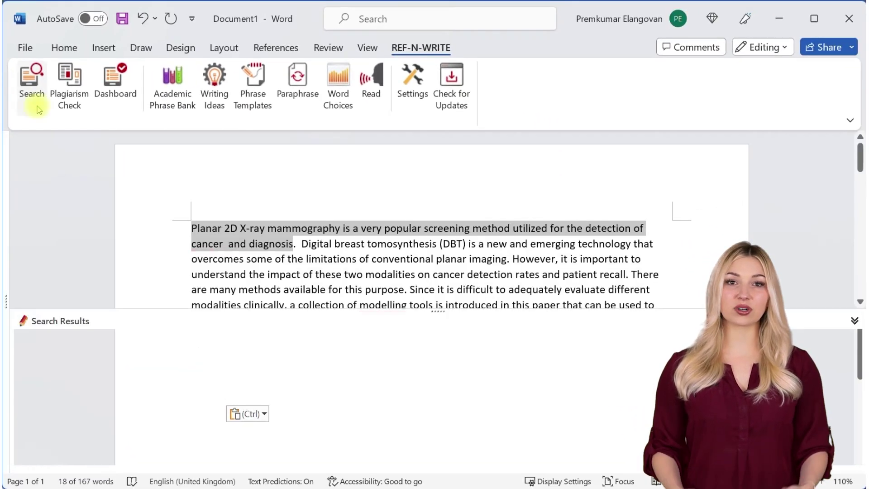
click(79, 113)
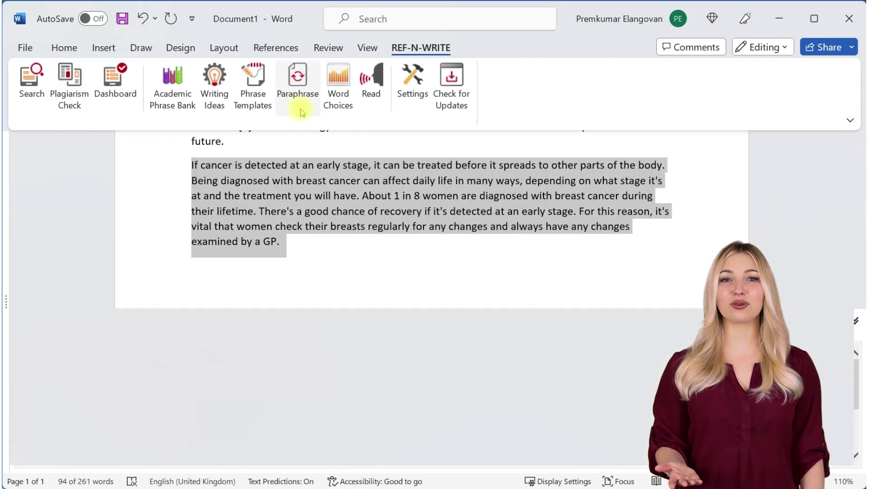
Show the Academic Phrase Bank's Research Gap 'Limited previous studies' phrases
click(300, 109)
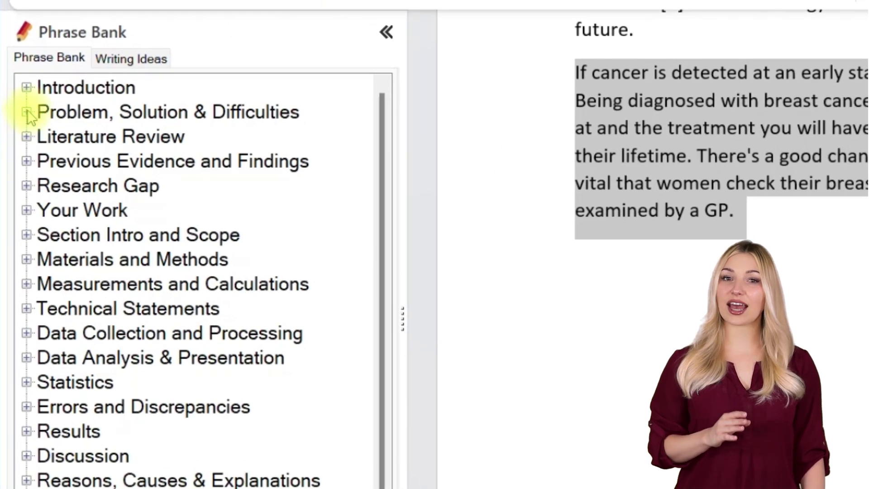
click(26, 112)
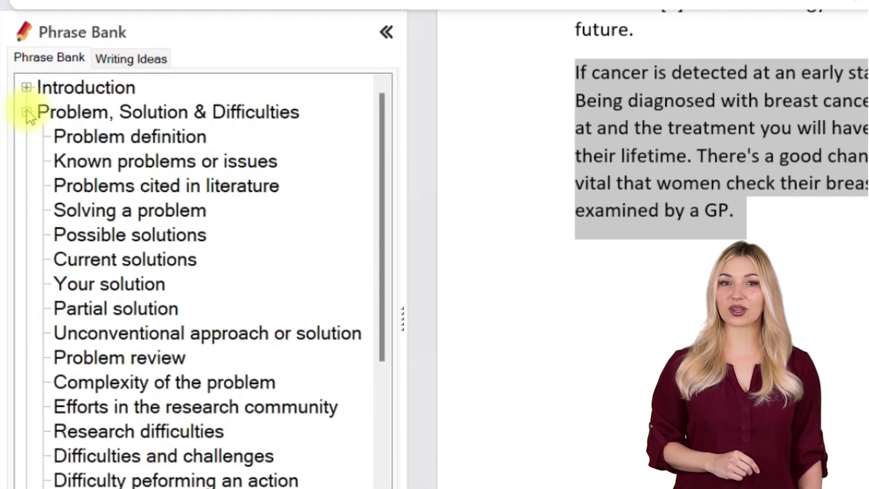
click(26, 112)
click(27, 136)
click(26, 112)
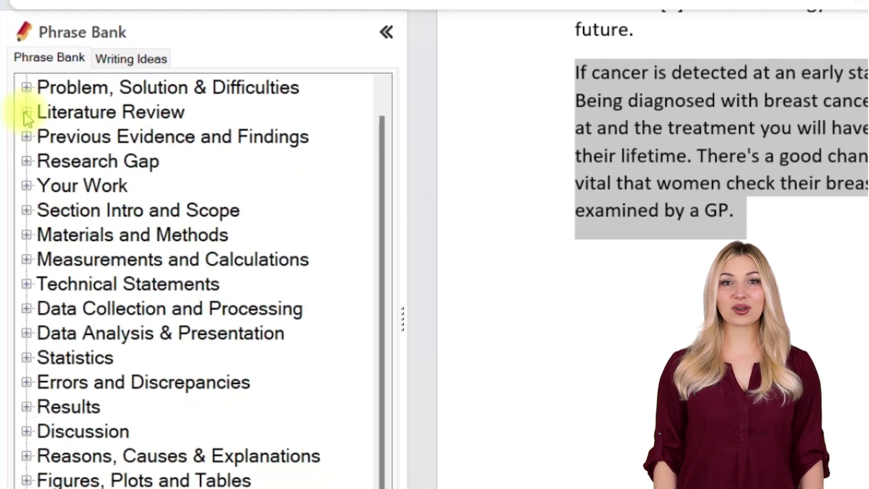
click(27, 161)
click(98, 187)
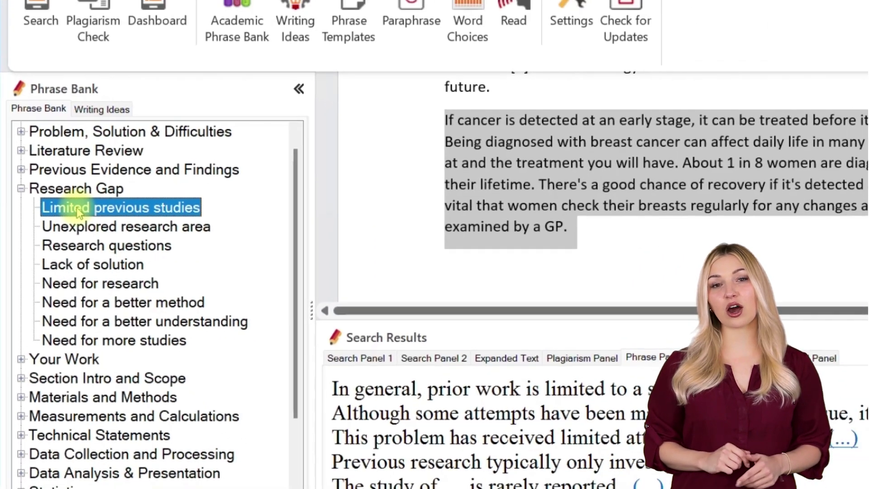